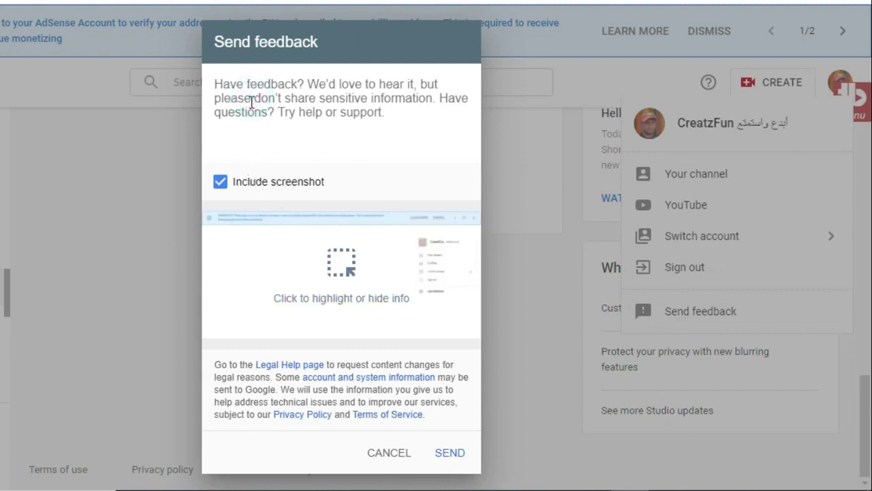
Write the feedback "I have a problem with my ad revenue for the month of November .............." and highlight an area of the attached screenshot.
{"action": "type", "text": "\\"}
{"action": "key", "text": "BackSpace"}
{"action": "type", "text": "I have a problem with my"}
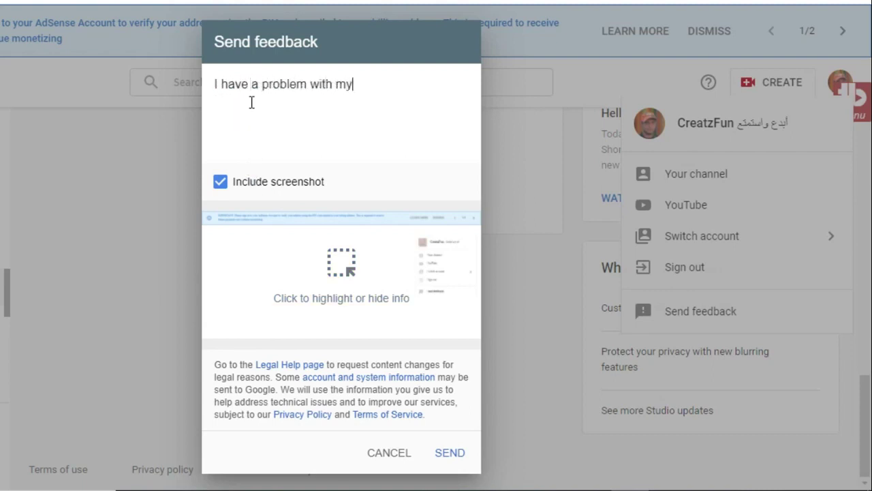
{"action": "type", "text": " ad revenue fo"}
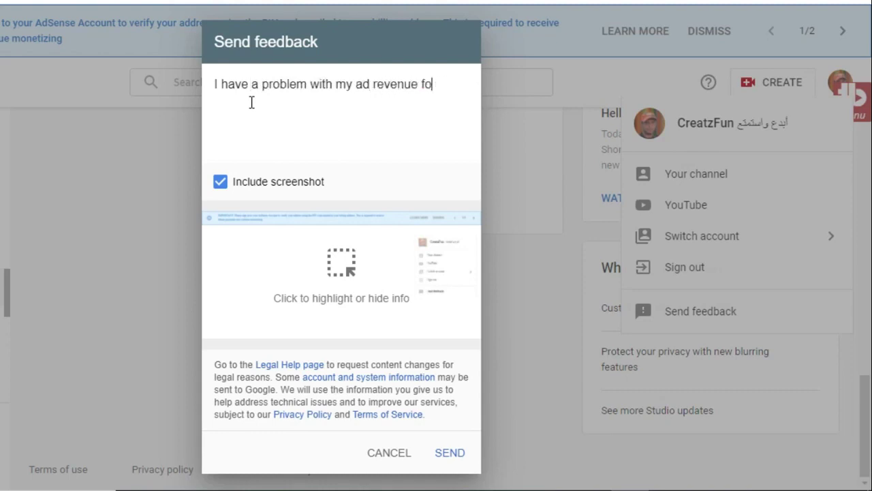
{"action": "type", "text": " thehe month of November ..............."}
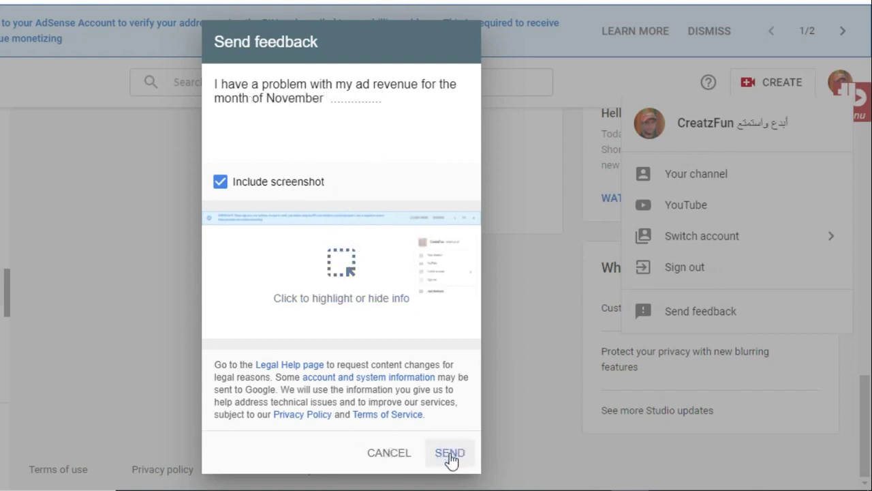
{"action": "left_click", "coordinate": [343, 264]}
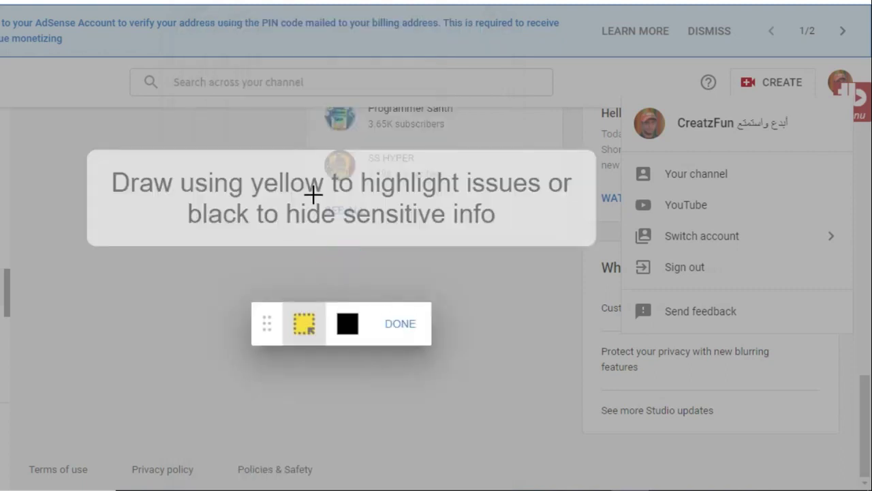
{"action": "left_click_drag", "start_coordinate": [93, 57], "coordinate": [809, 294]}
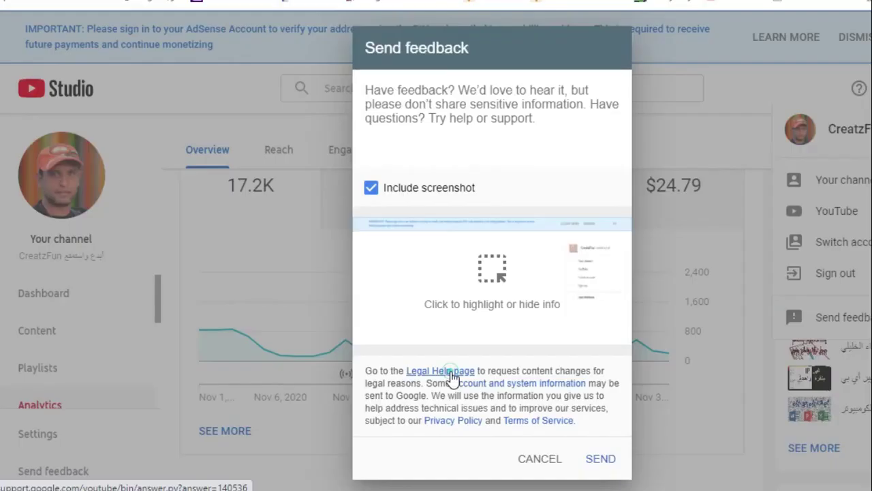
Open the Legal Help page from the feedback form and go on to its Ask the Help Community question form.
{"action": "left_click", "coordinate": [400, 383]}
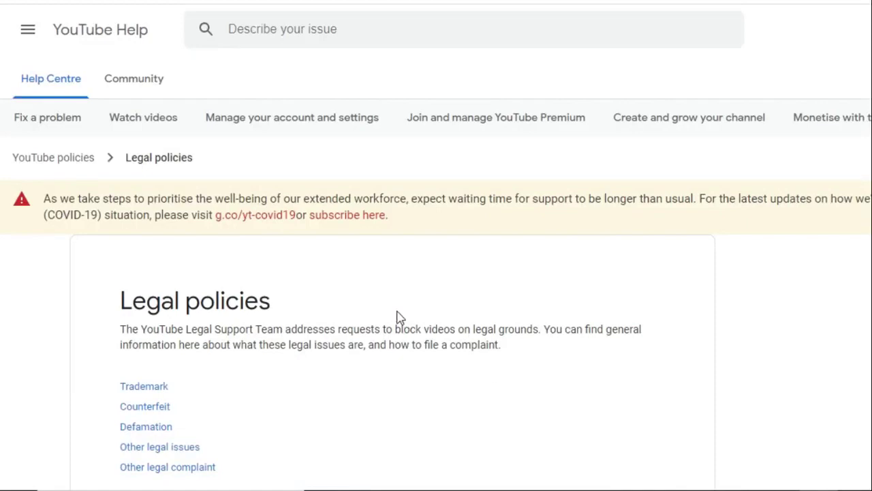
{"action": "scroll", "coordinate": [397, 318], "scroll_direction": "down", "scroll_amount": 5}
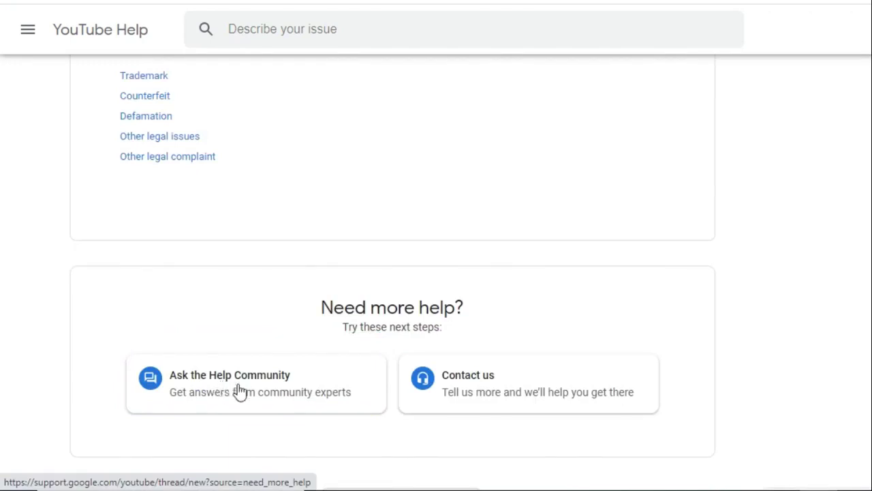
{"action": "left_click", "coordinate": [263, 391]}
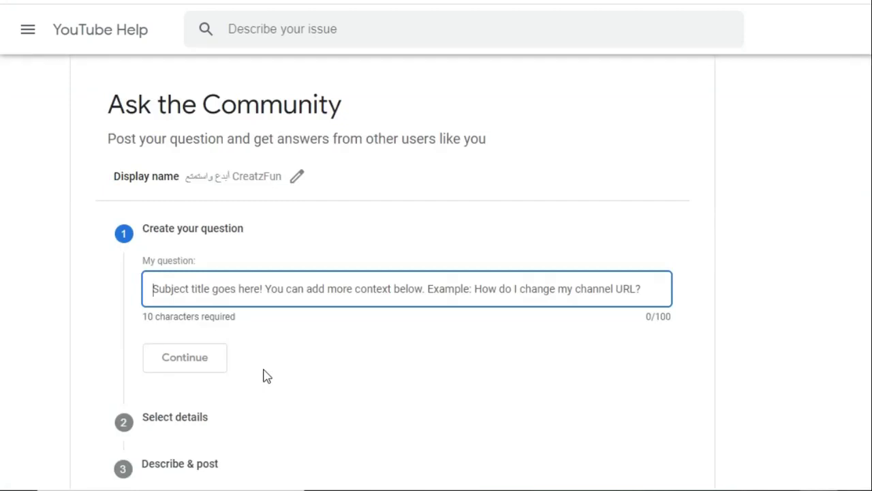
Examine the Ask the Community form's introduction, question field and the stages for creating, detailing and posting a question.
{"action": "left_click_drag", "start_coordinate": [348, 101], "coordinate": [109, 95]}
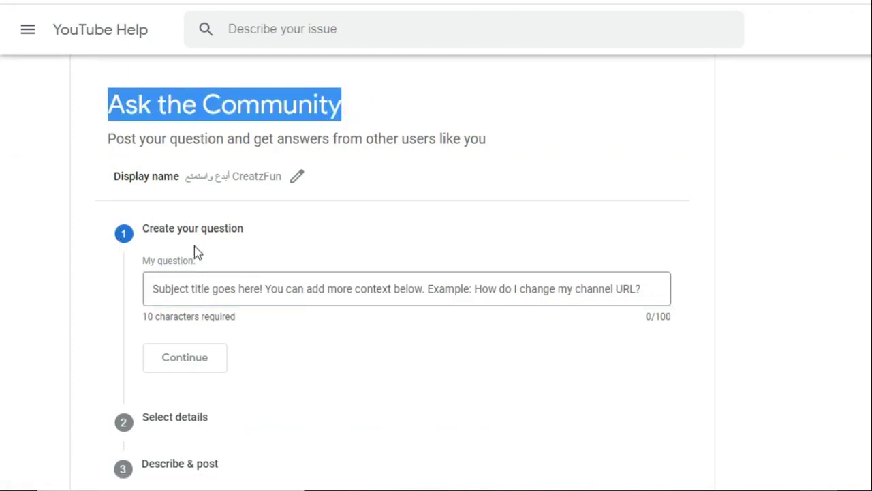
{"action": "left_click_drag", "start_coordinate": [493, 142], "coordinate": [402, 135]}
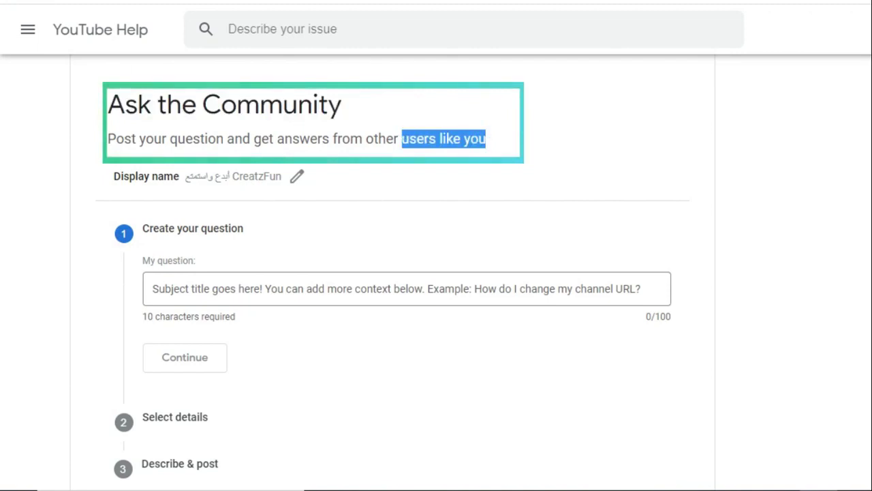
{"action": "scroll", "coordinate": [231, 208], "scroll_direction": "down", "scroll_amount": 2}
{"action": "left_click", "coordinate": [220, 157]}
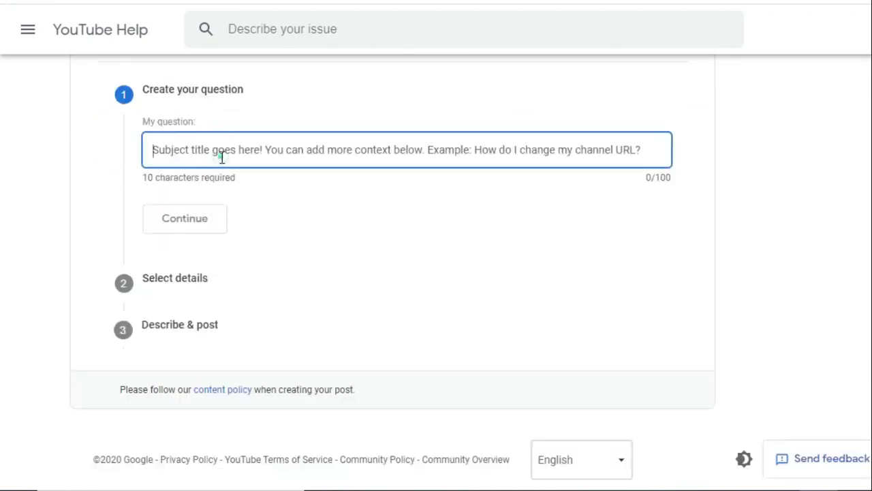
{"action": "left_click", "coordinate": [195, 221]}
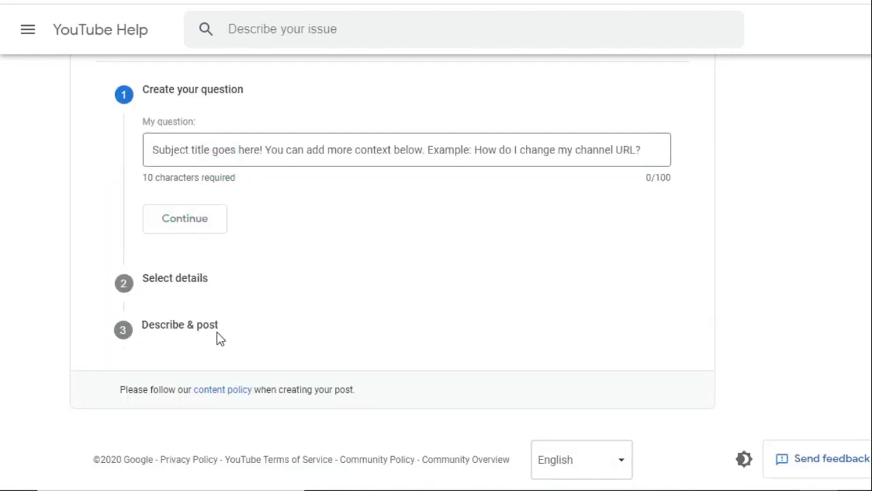
{"action": "scroll", "coordinate": [220, 339], "scroll_direction": "up", "scroll_amount": 1}
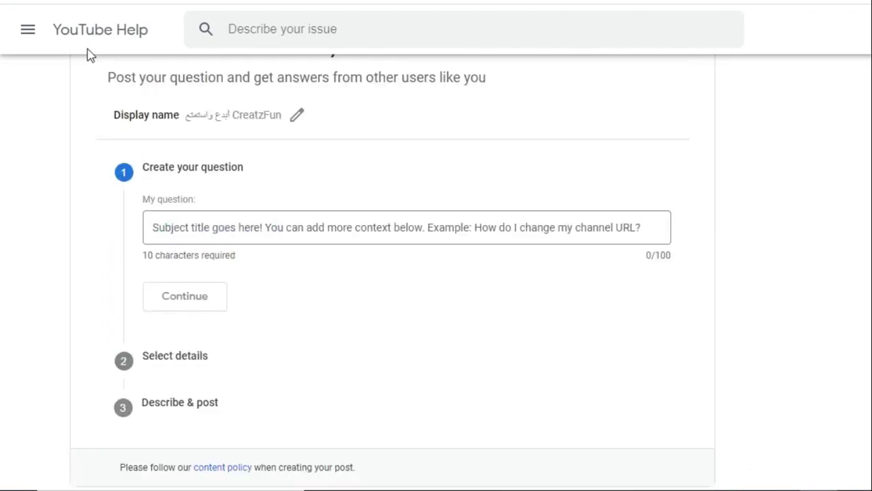
Return to the Legal policies page and open the Contact us form to view its stages.
{"action": "key", "text": "alt+Left"}
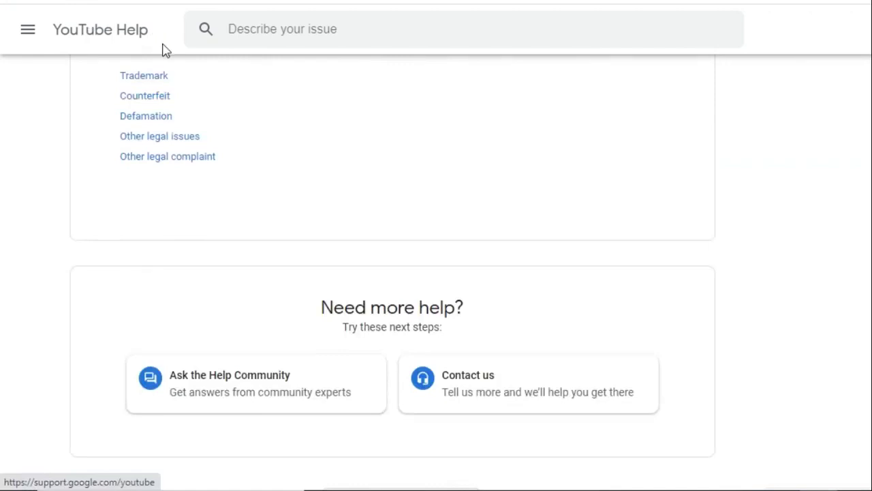
{"action": "left_click", "coordinate": [477, 386]}
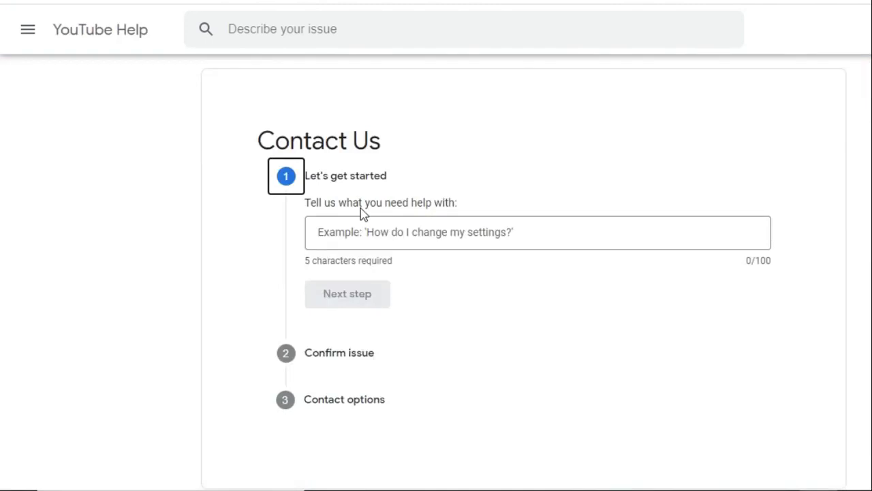
{"action": "left_click", "coordinate": [402, 232]}
{"action": "left_click", "coordinate": [360, 290]}
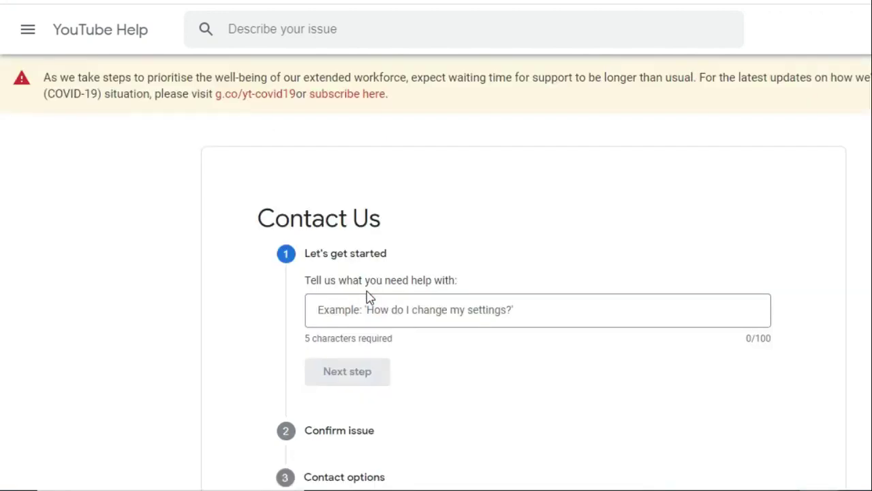
{"action": "scroll", "coordinate": [368, 297], "scroll_direction": "down", "scroll_amount": 2}
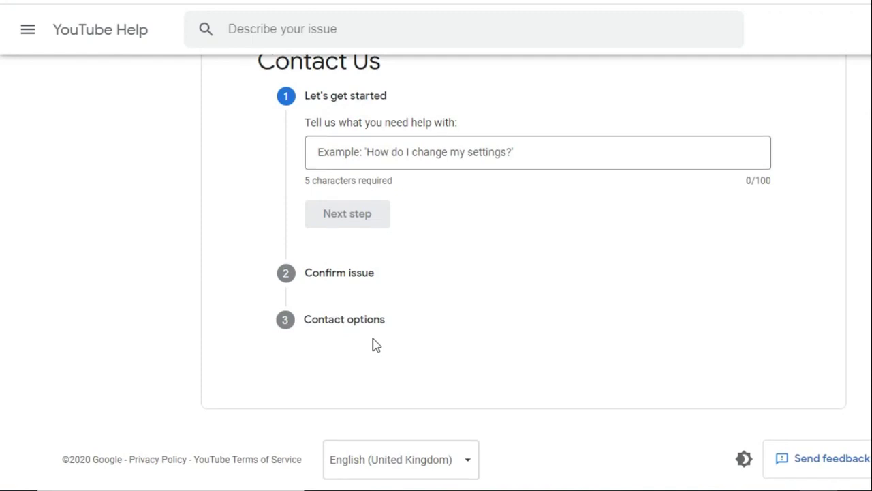
Describe the issue as "please check I have problem with my views" and continue to the issue confirmation.
{"action": "left_click", "coordinate": [435, 158]}
{"action": "type", "text": "please chekc"}
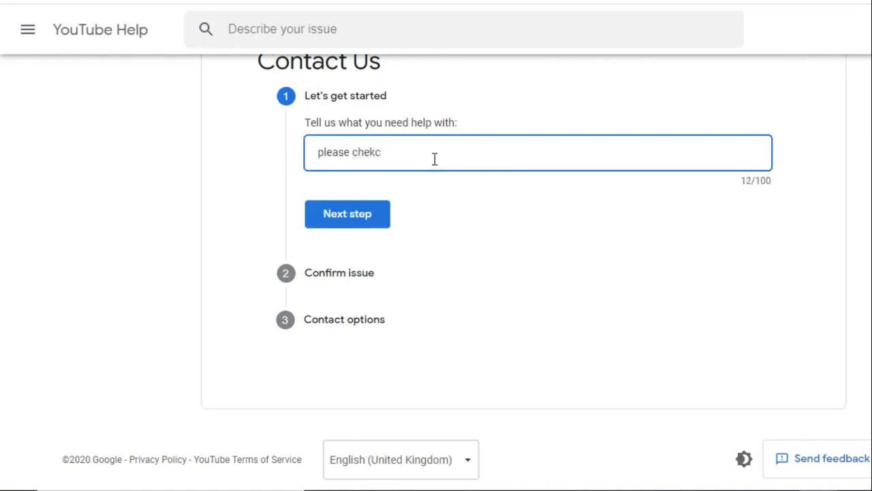
{"action": "type", "text": " ahave pro"}
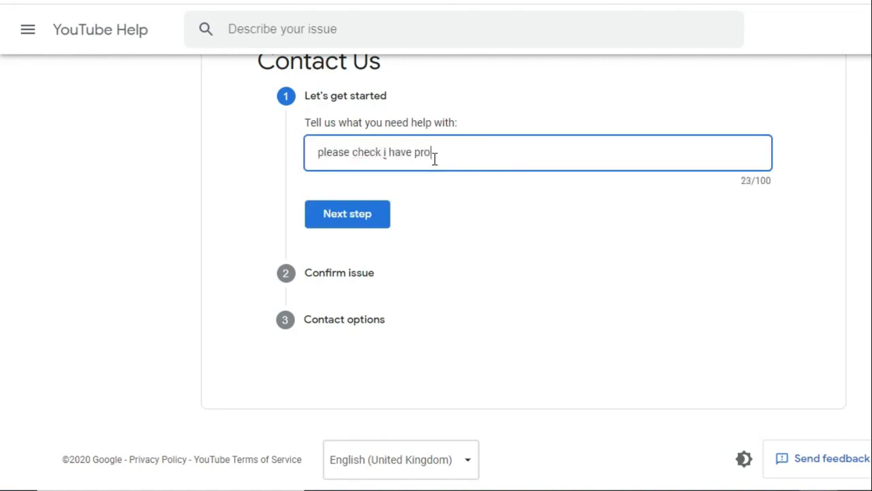
{"action": "type", "text": "blem wit"}
{"action": "type", "text": "views"}
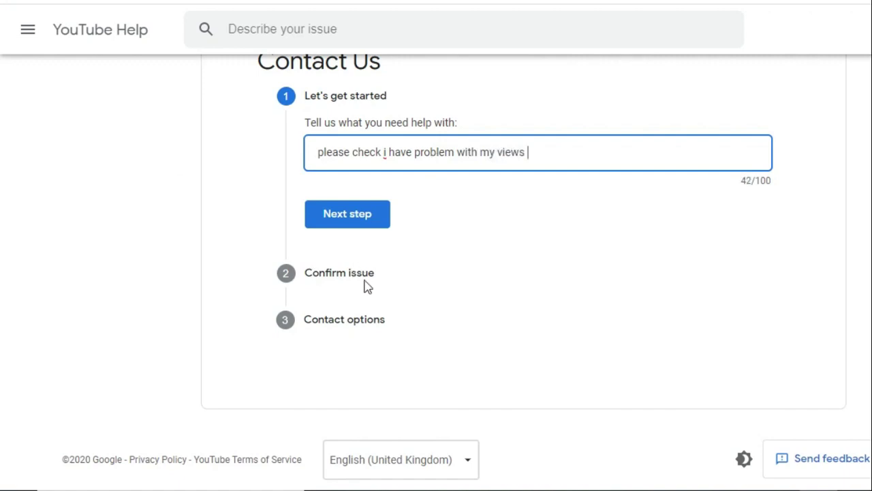
{"action": "left_click", "coordinate": [382, 152]}
{"action": "type", "text": "I"}
{"action": "left_click", "coordinate": [360, 217]}
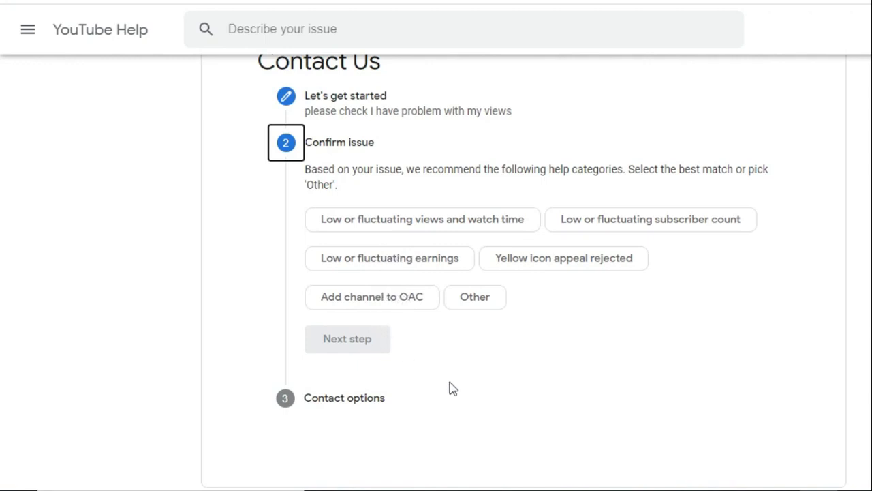
Choose Add channel to OAC as the help category and look through its recommended resources.
{"action": "scroll", "coordinate": [453, 388], "scroll_direction": "down", "scroll_amount": 2}
{"action": "scroll", "coordinate": [438, 386], "scroll_direction": "up", "scroll_amount": 2}
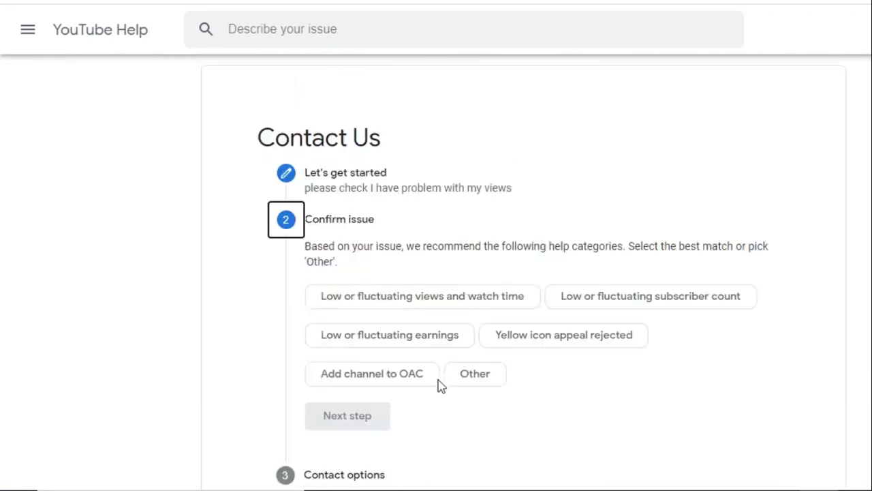
{"action": "left_click", "coordinate": [370, 382]}
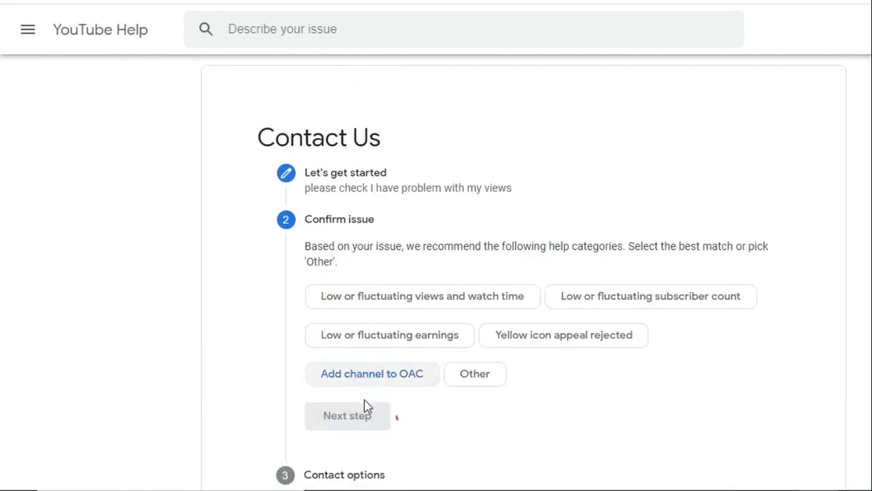
{"action": "scroll", "coordinate": [372, 402], "scroll_direction": "down", "scroll_amount": 5}
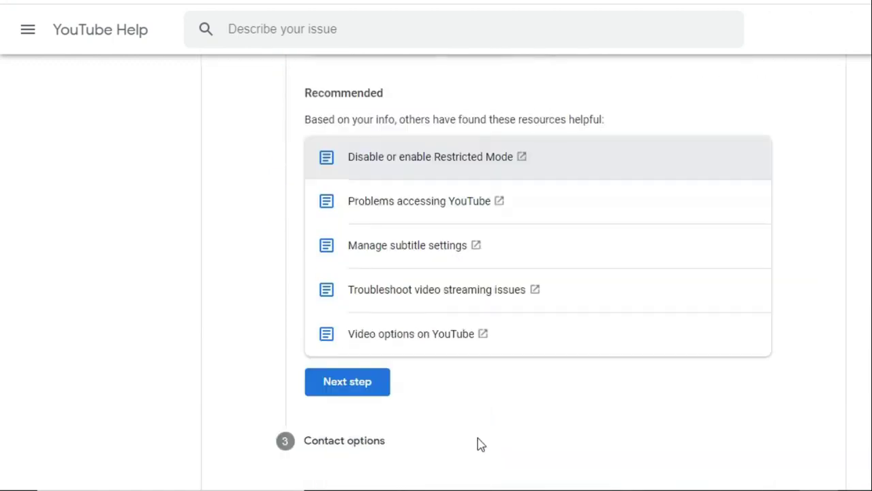
{"action": "left_click", "coordinate": [449, 445]}
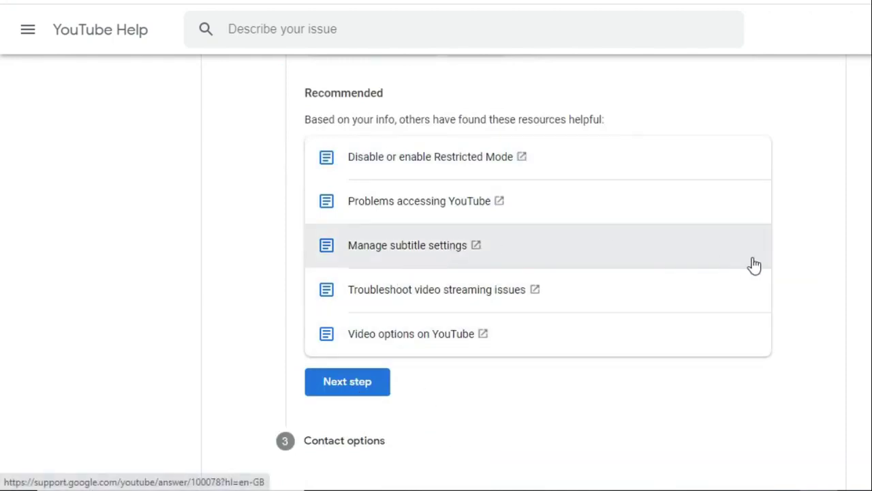
{"action": "scroll", "coordinate": [760, 268], "scroll_direction": "up", "scroll_amount": 1}
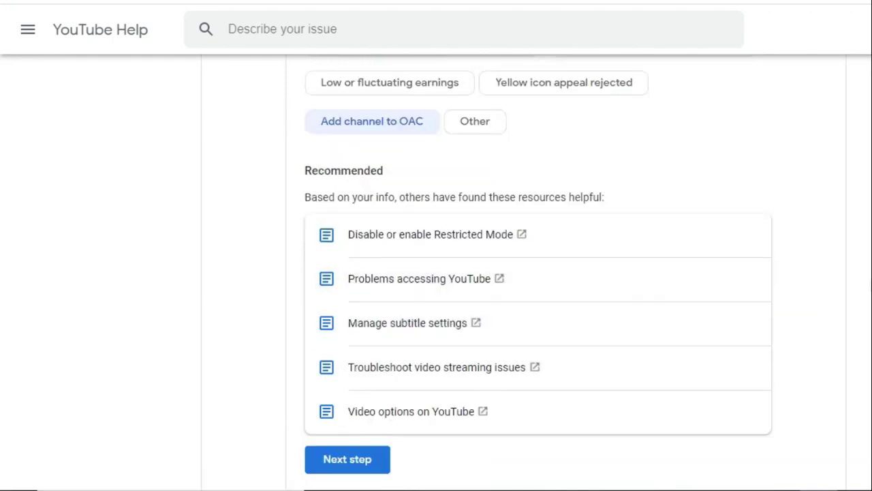
{"action": "scroll", "coordinate": [819, 282], "scroll_direction": "up", "scroll_amount": 2}
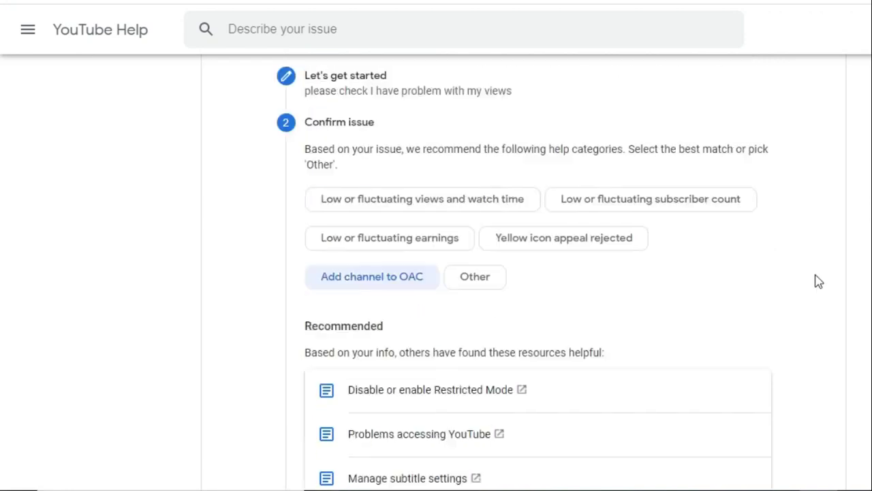
Select Low or fluctuating views and watch time as the help category and proceed to the contact options.
{"action": "left_click", "coordinate": [383, 204]}
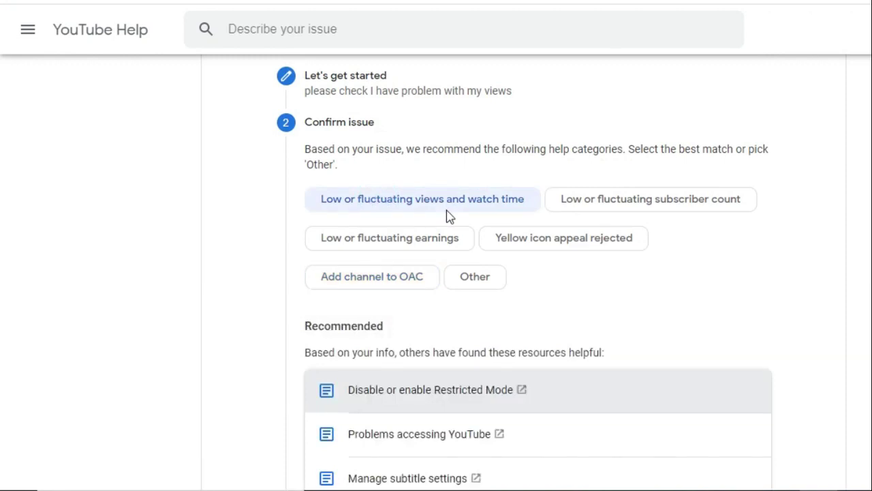
{"action": "scroll", "coordinate": [450, 213], "scroll_direction": "down", "scroll_amount": 5}
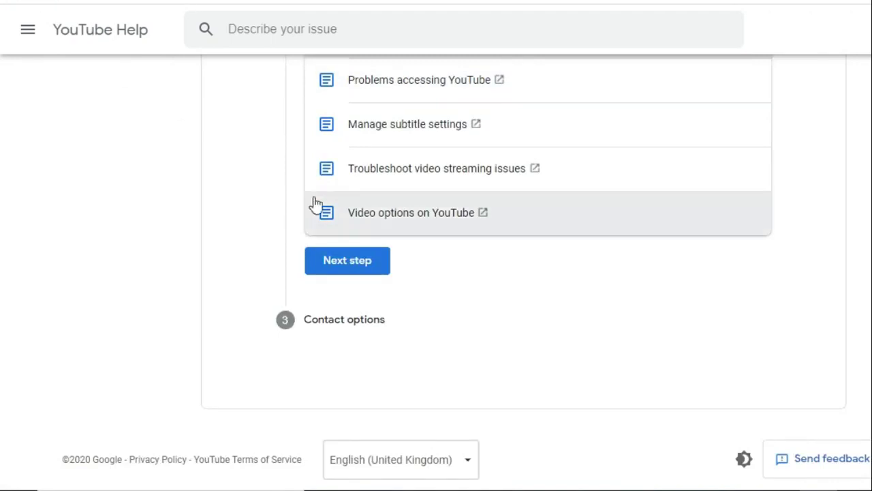
{"action": "scroll", "coordinate": [314, 201], "scroll_direction": "up", "scroll_amount": 5}
{"action": "scroll", "coordinate": [266, 279], "scroll_direction": "down", "scroll_amount": 2}
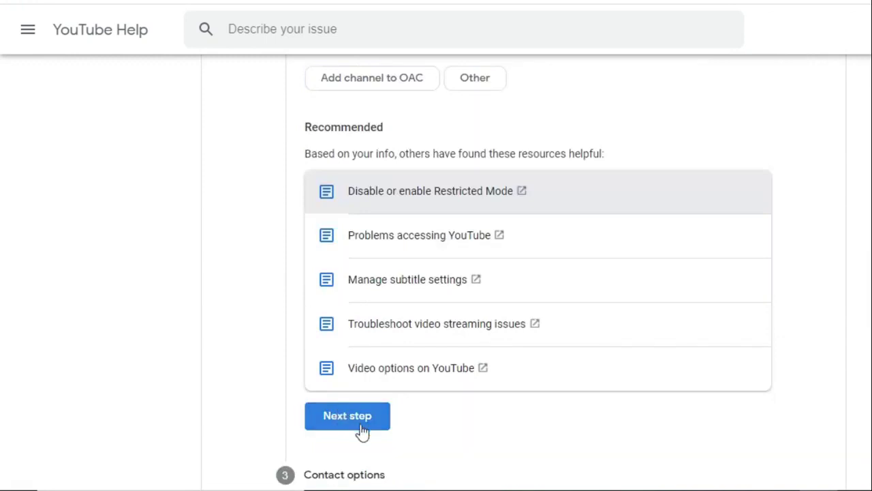
{"action": "scroll", "coordinate": [360, 432], "scroll_direction": "down", "scroll_amount": 2}
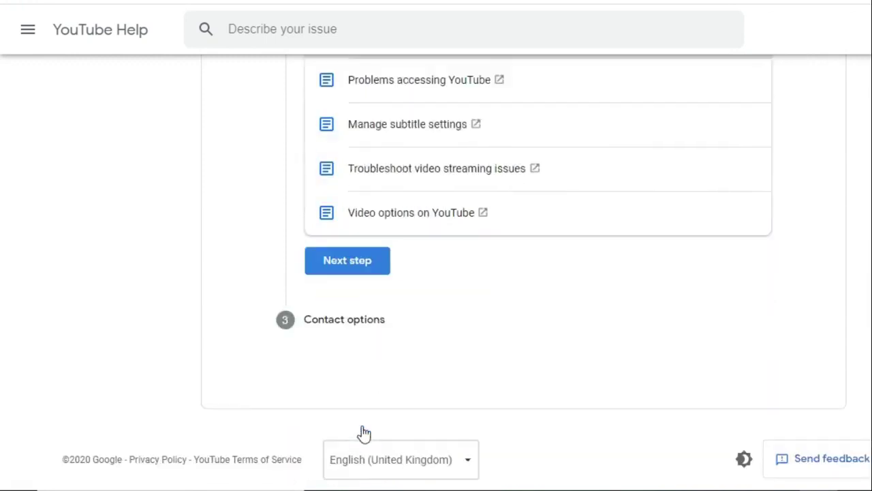
{"action": "left_click", "coordinate": [367, 268]}
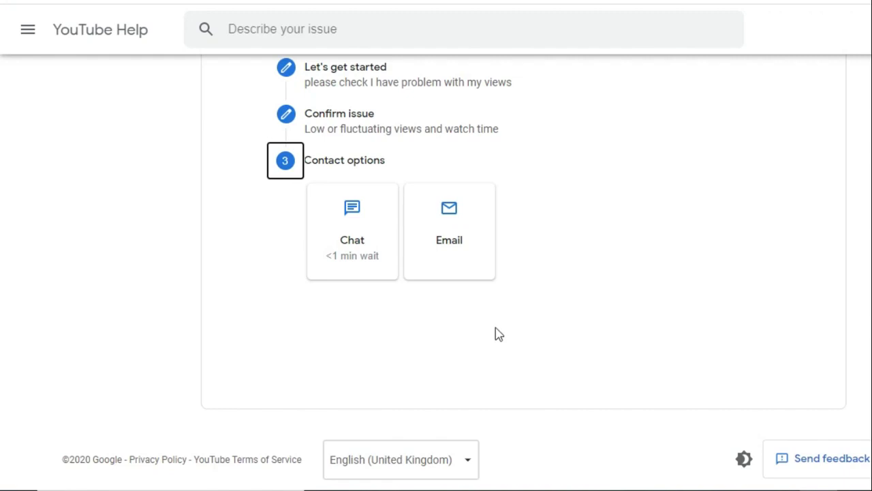
{"action": "scroll", "coordinate": [497, 333], "scroll_direction": "up", "scroll_amount": 1}
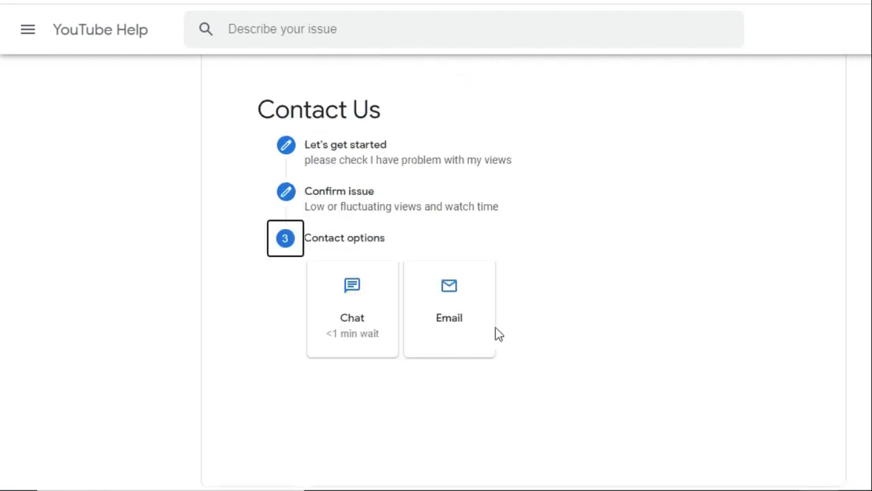